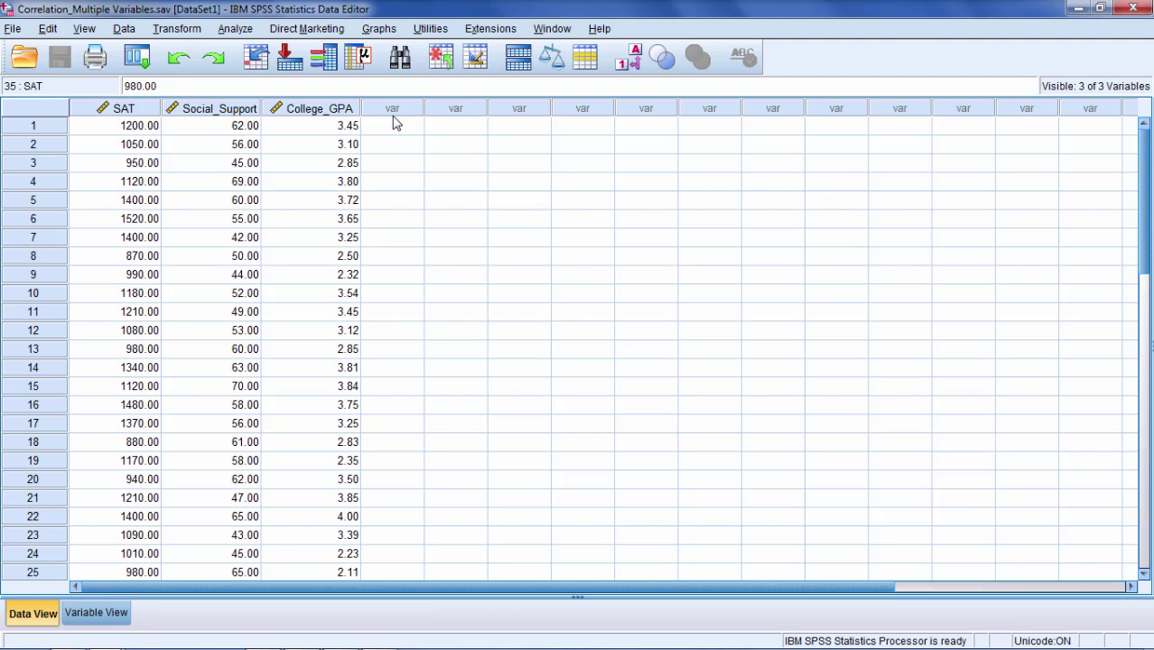
# Run a bivariate Pearson correlation of SAT with College_GPA, giving r = .650 (N = 35).
pyautogui.moveTo(145, 110); pyautogui.dragTo(317, 110)
pyautogui.click(392, 144)
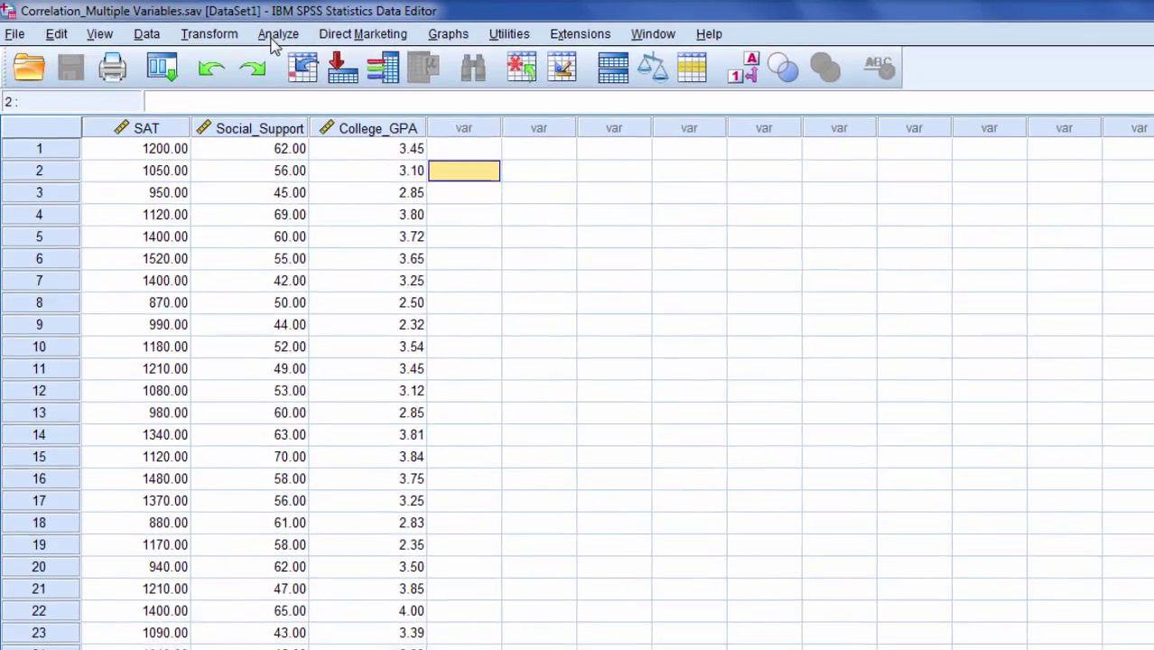
pyautogui.click(273, 40)
pyautogui.moveTo(350, 223)
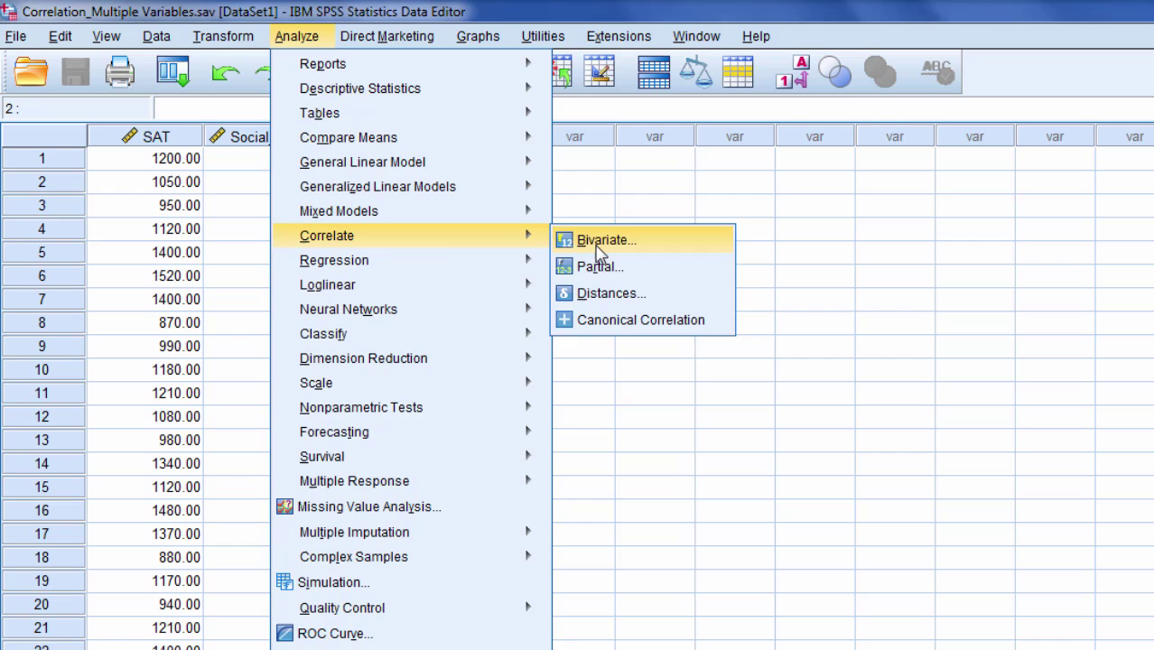
pyautogui.click(596, 247)
pyautogui.click(596, 247)
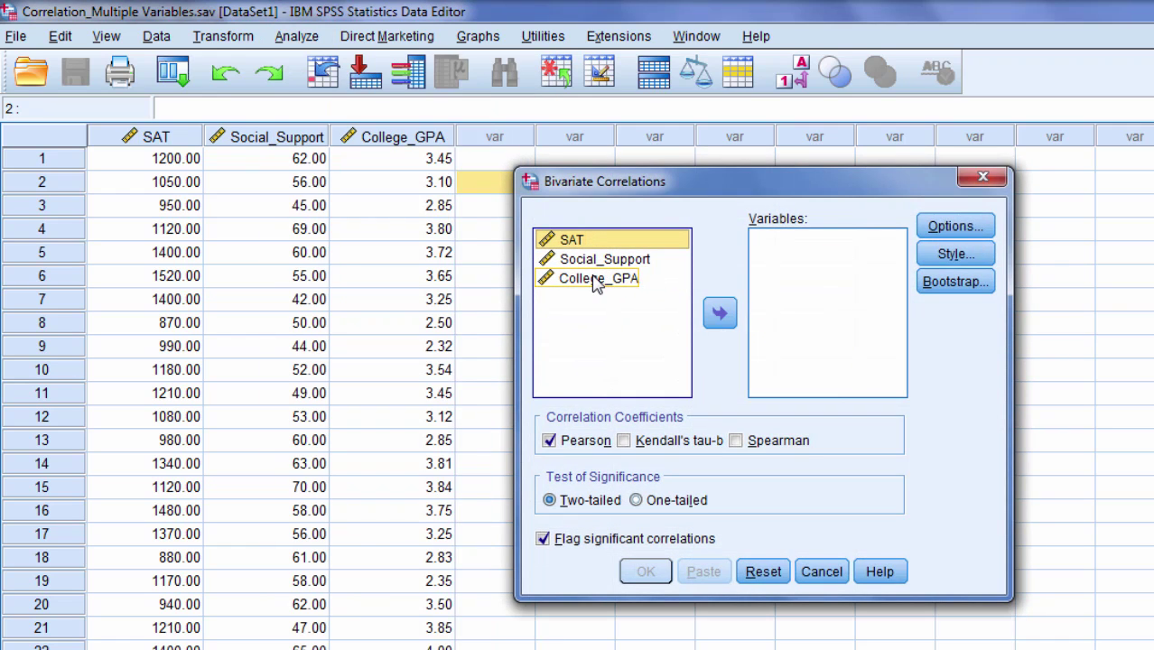
pyautogui.keyDown('ctrl'); pyautogui.click(597, 278); pyautogui.keyUp('ctrl')
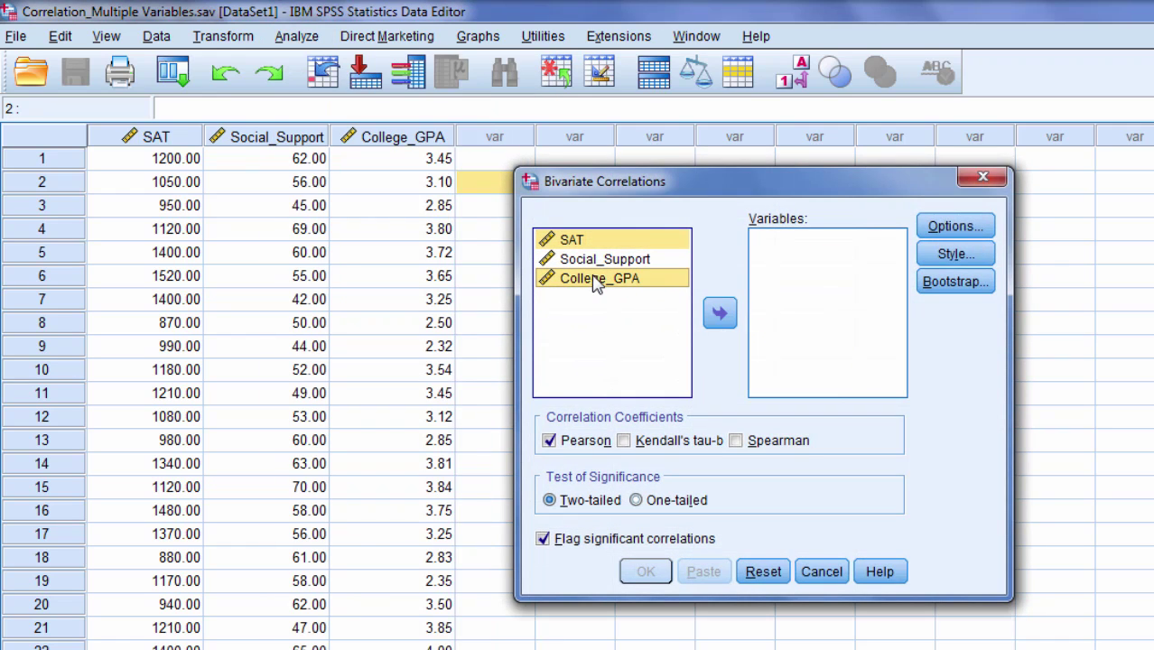
pyautogui.click(722, 318)
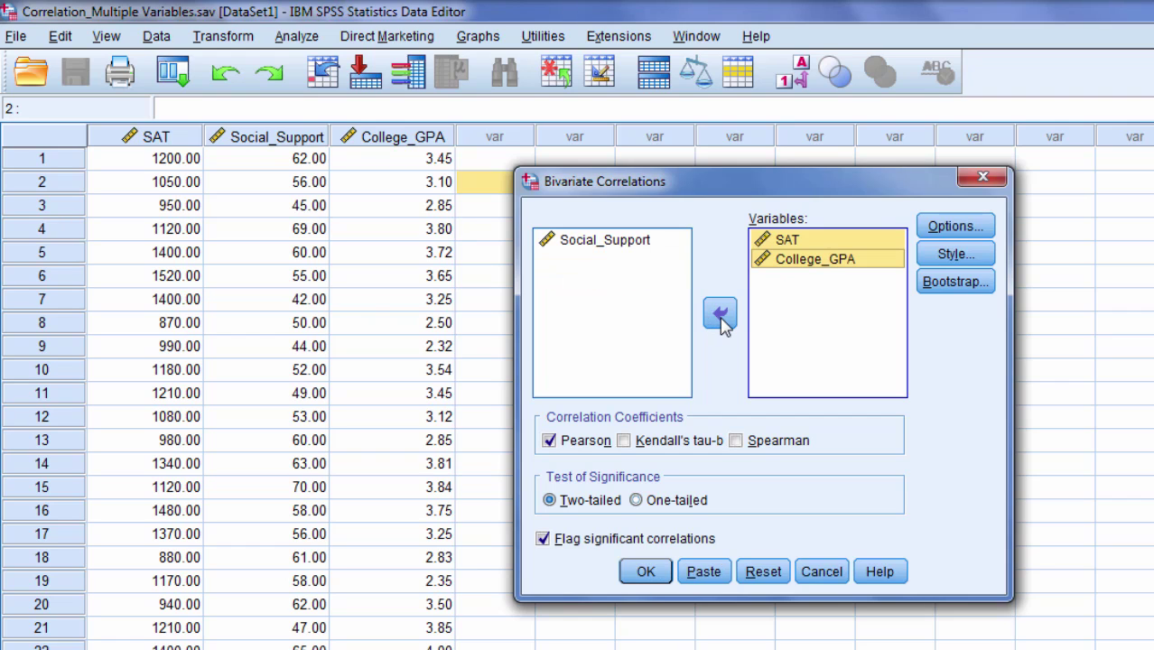
pyautogui.click(646, 571)
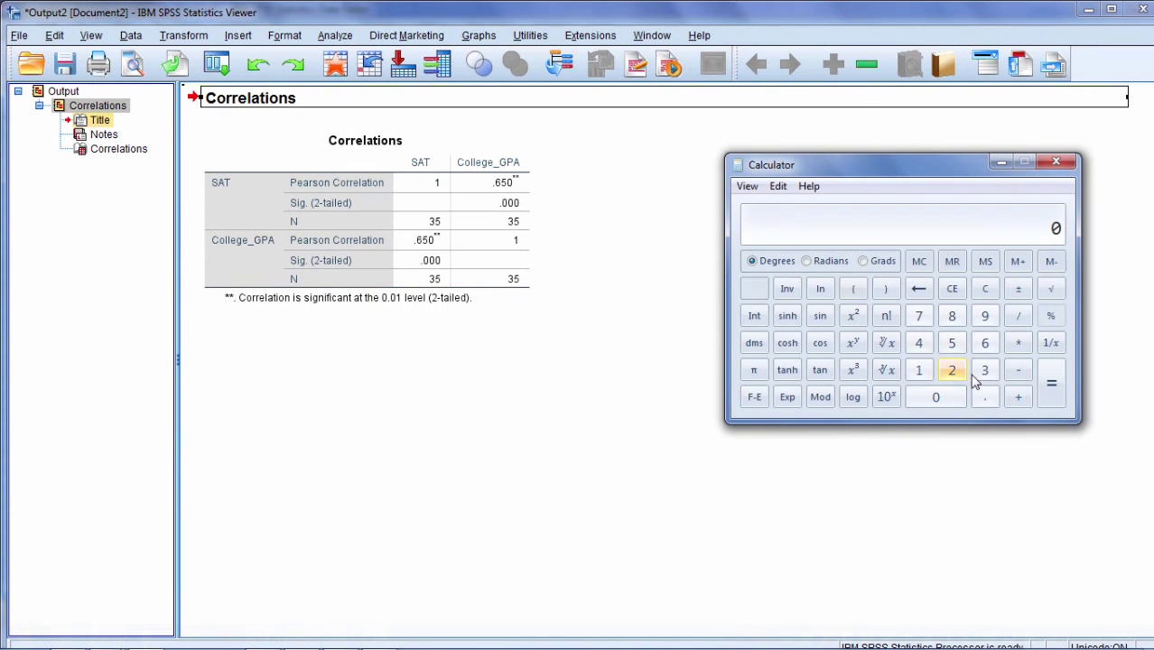
# Enter 0.65 in the Calculator and square it to get 0.4225.
pyautogui.click(985, 398)
pyautogui.click(985, 345)
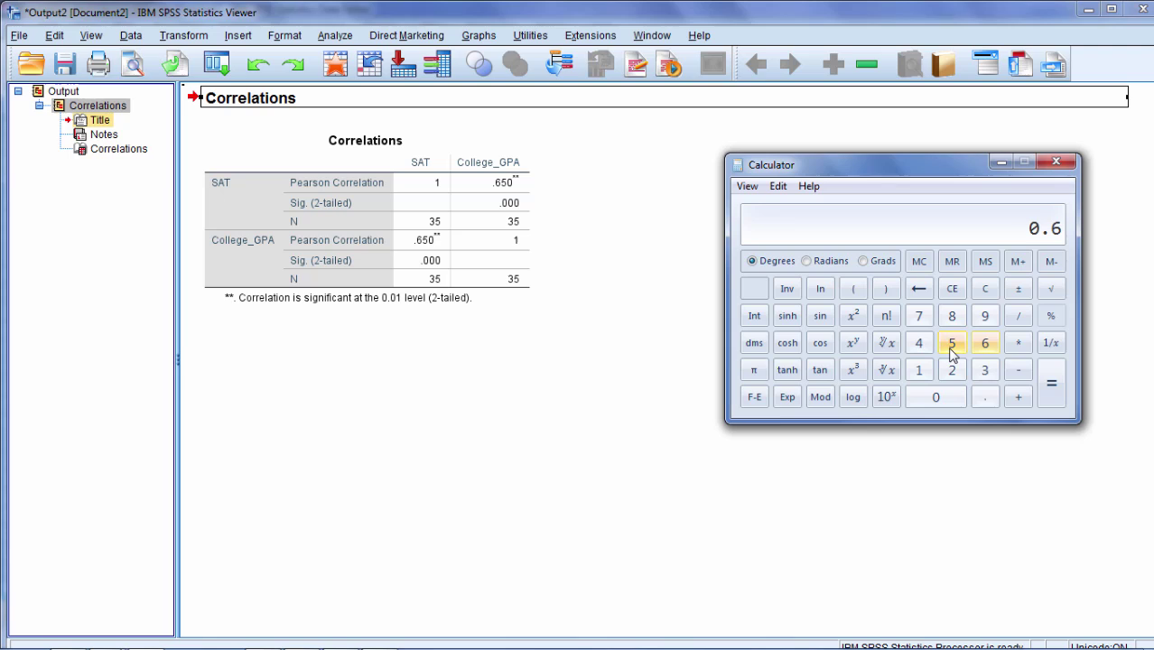
pyautogui.click(952, 347)
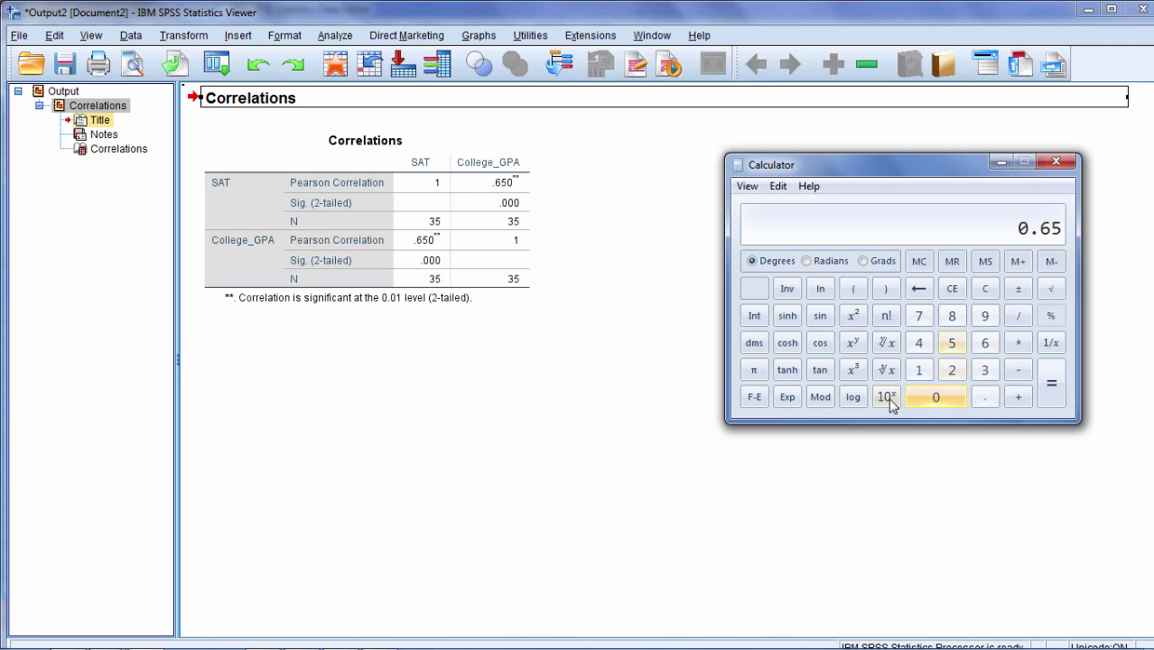
pyautogui.click(856, 323)
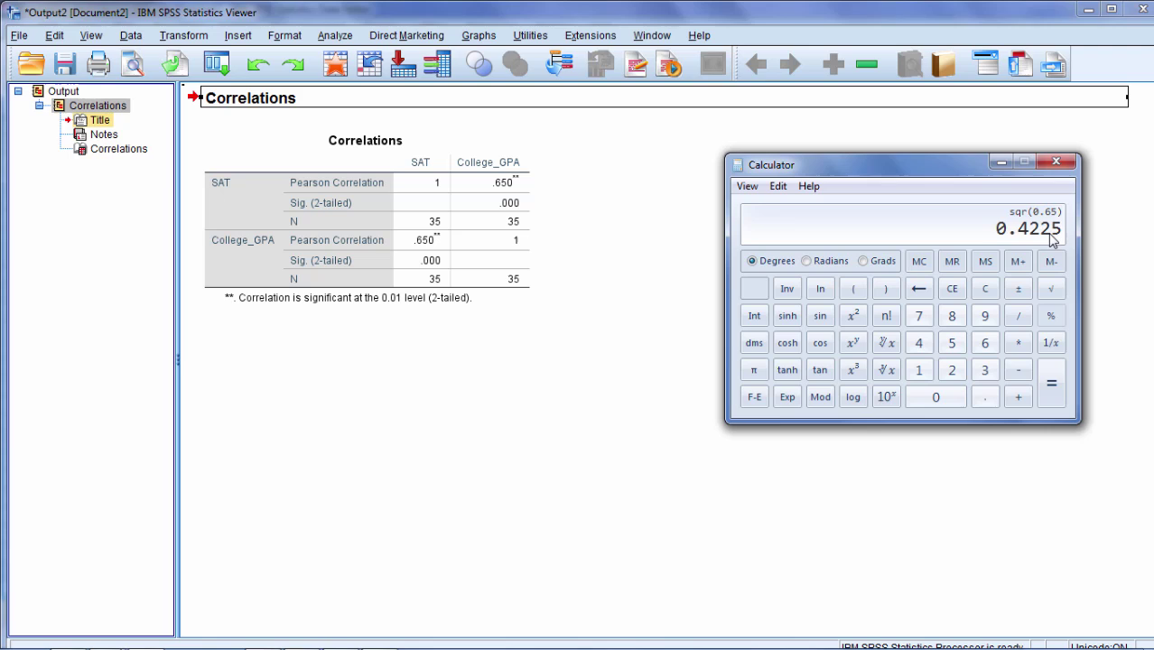
# Close the calculator and bring up Linear Regression, moved aside to keep the Correlations table visible.
pyautogui.click(1048, 168)
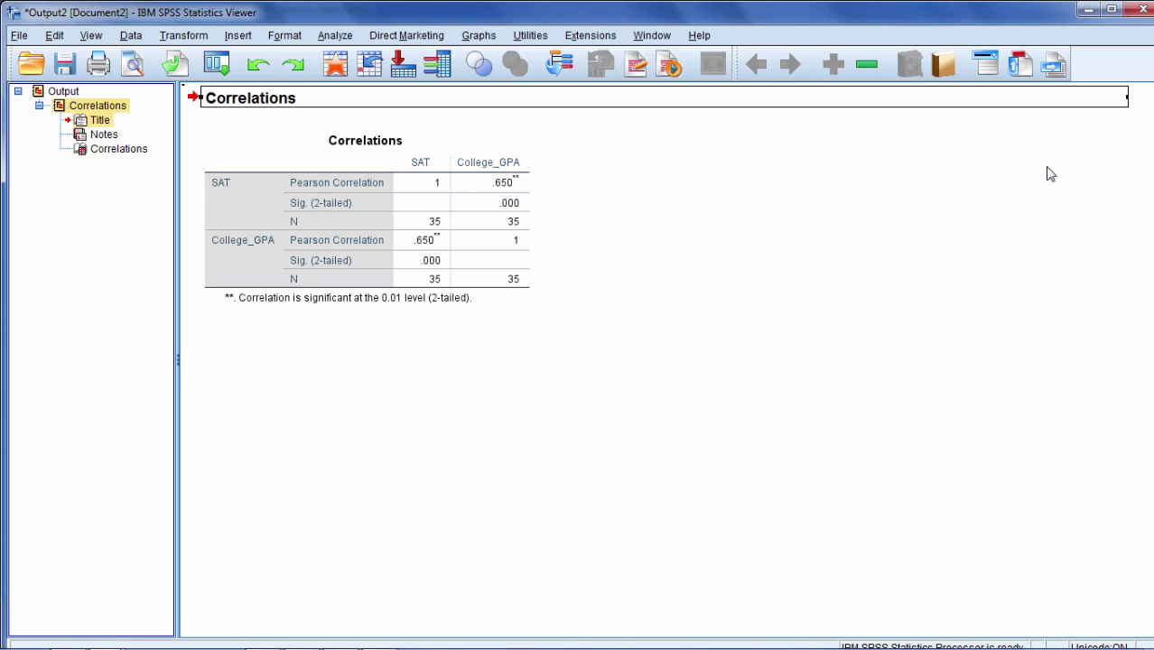
pyautogui.click(322, 38)
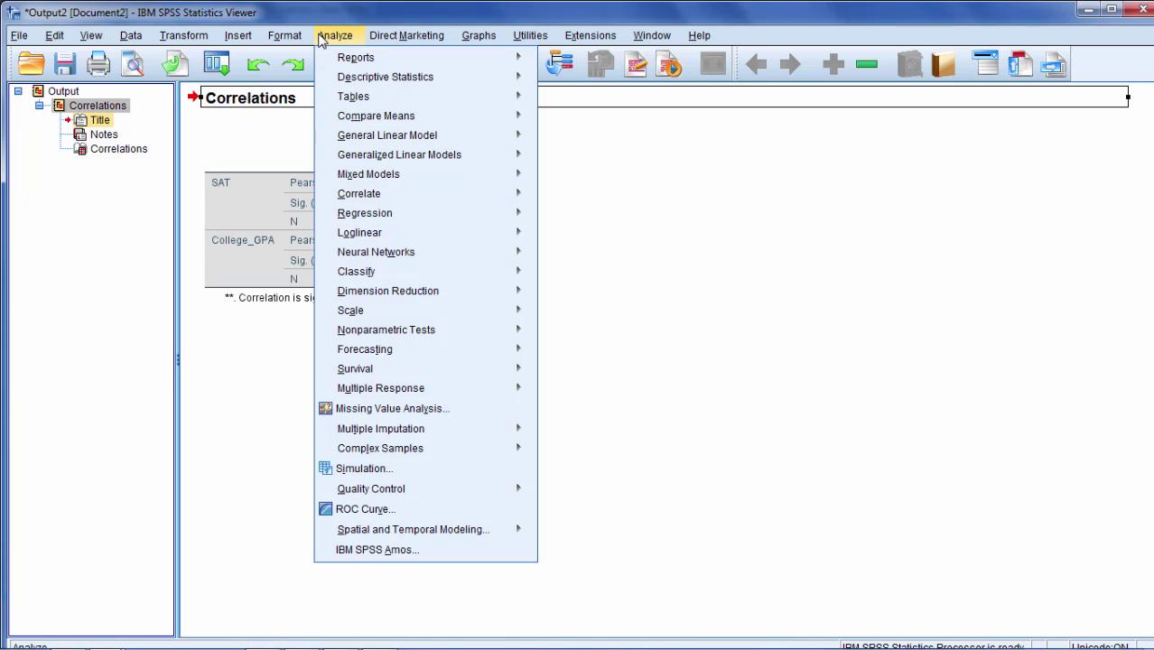
pyautogui.moveTo(418, 209)
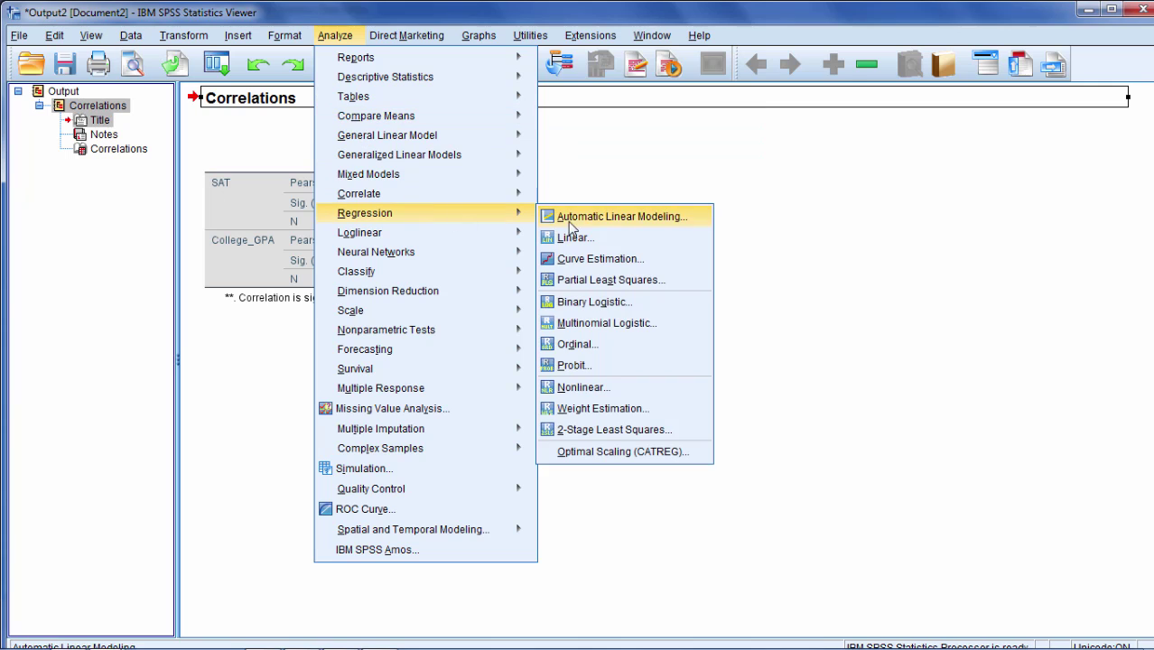
pyautogui.click(618, 236)
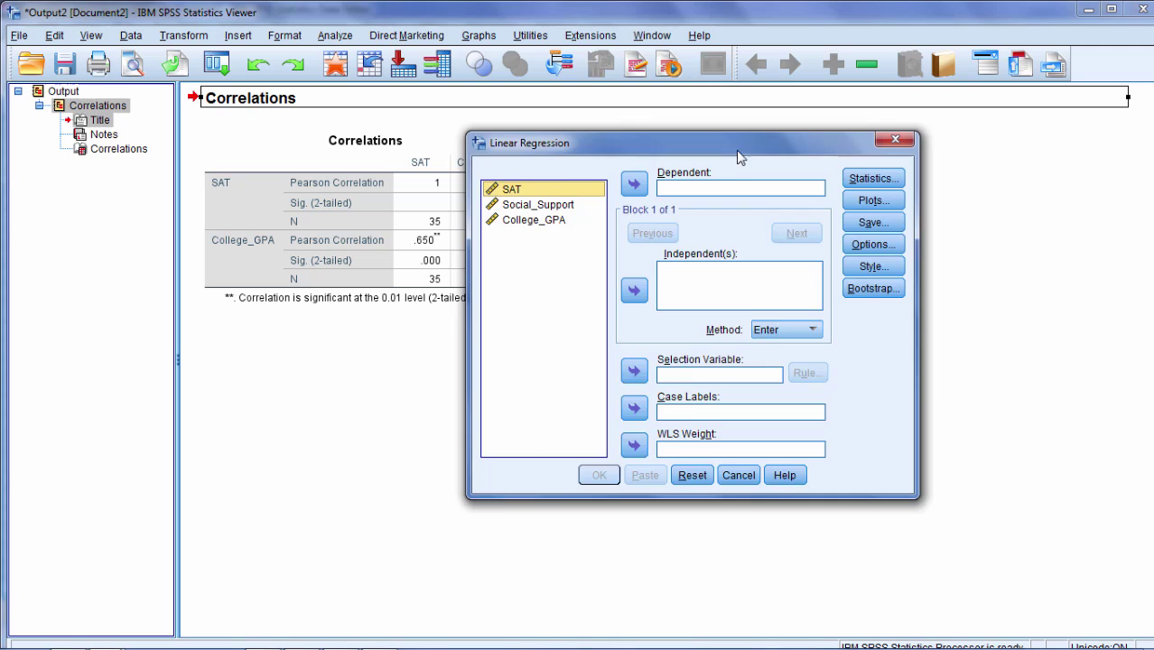
pyautogui.moveTo(738, 158); pyautogui.dragTo(799, 160)
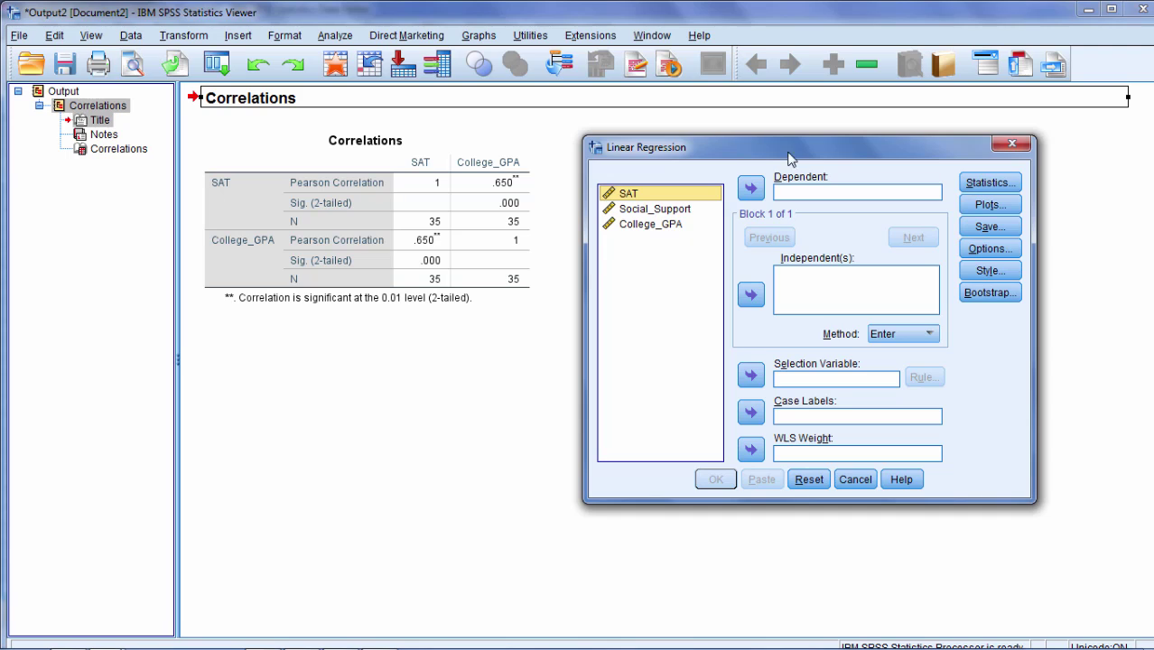
# Make College_GPA the dependent and SAT the independent, then run the regression.
pyautogui.click(642, 227)
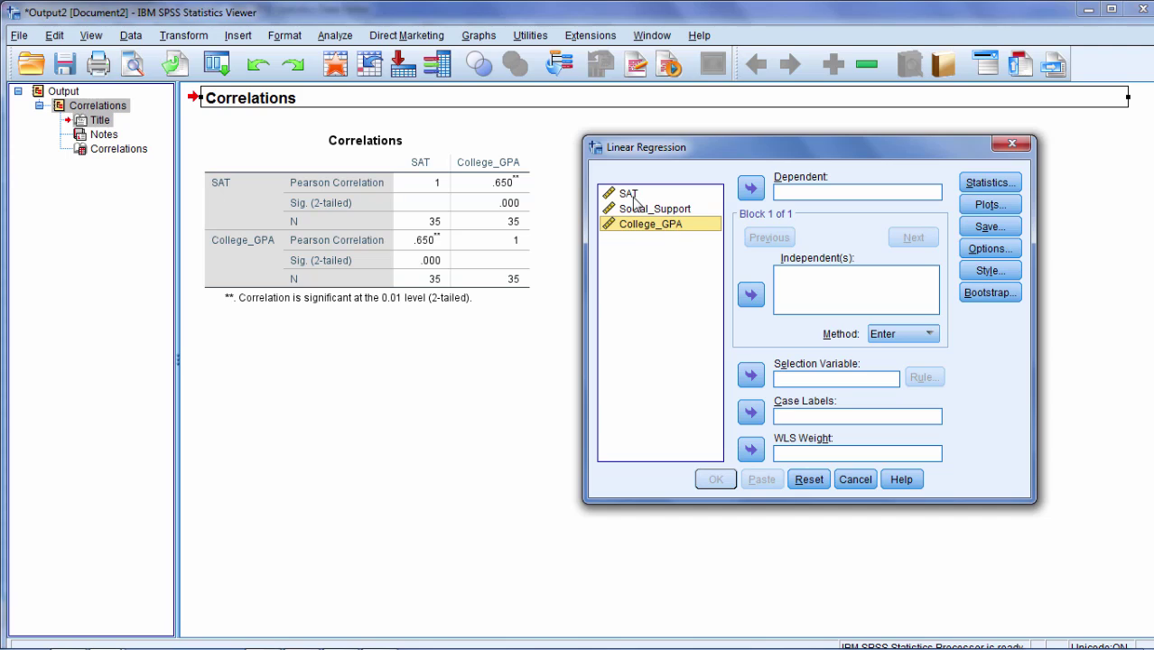
pyautogui.click(635, 199)
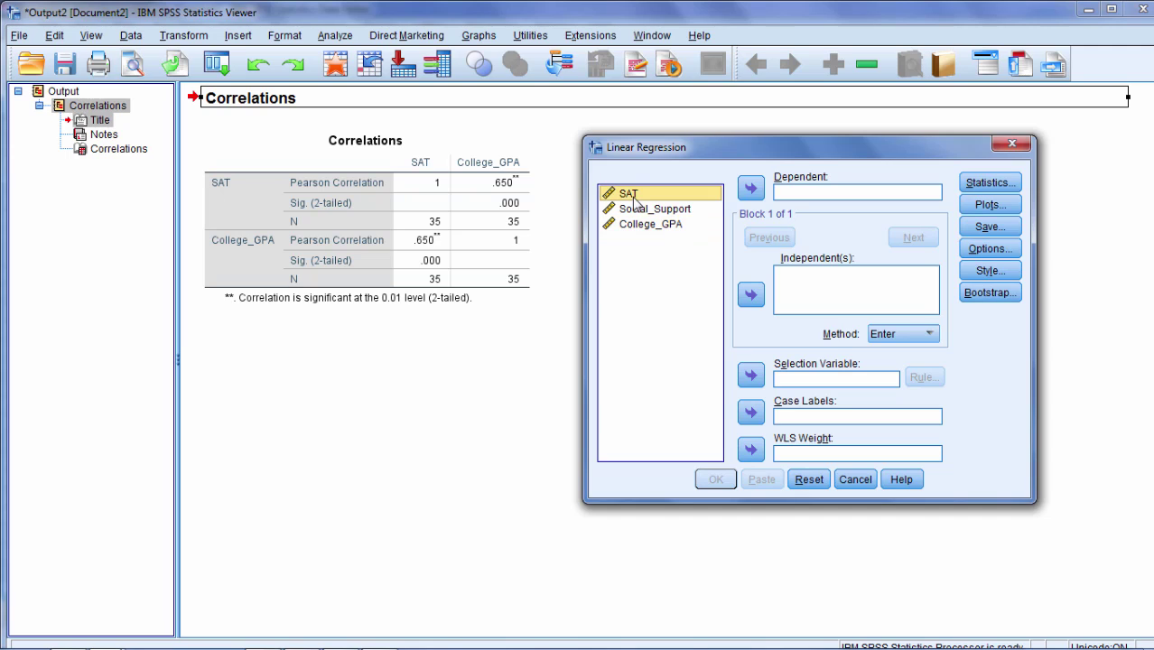
pyautogui.click(678, 226)
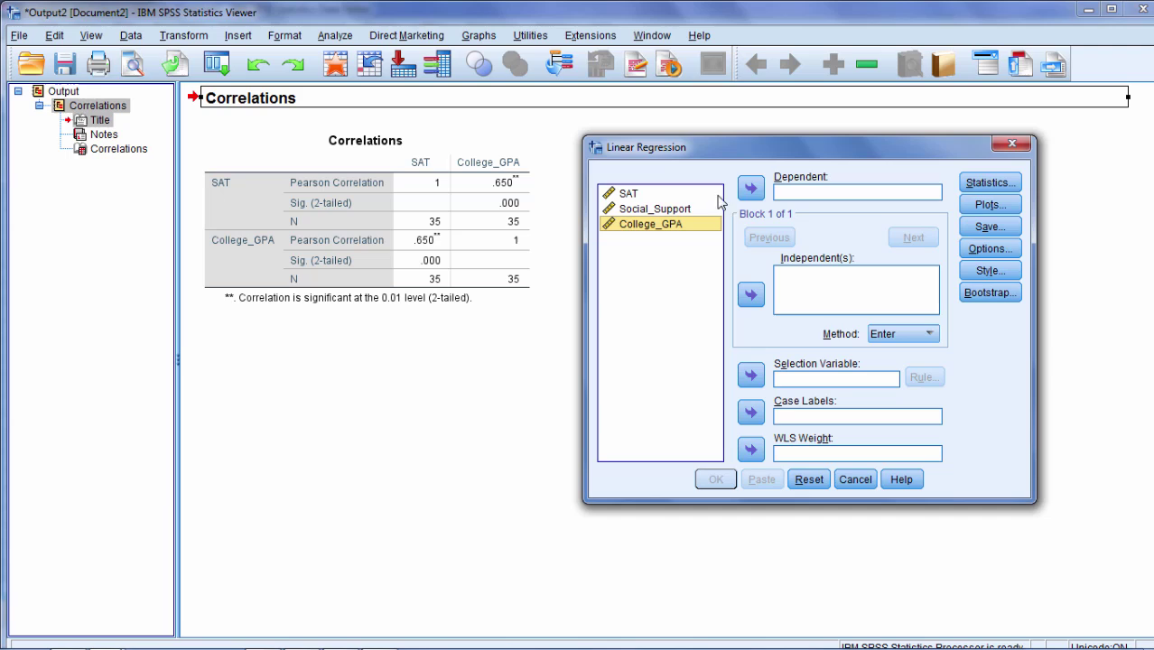
pyautogui.click(750, 190)
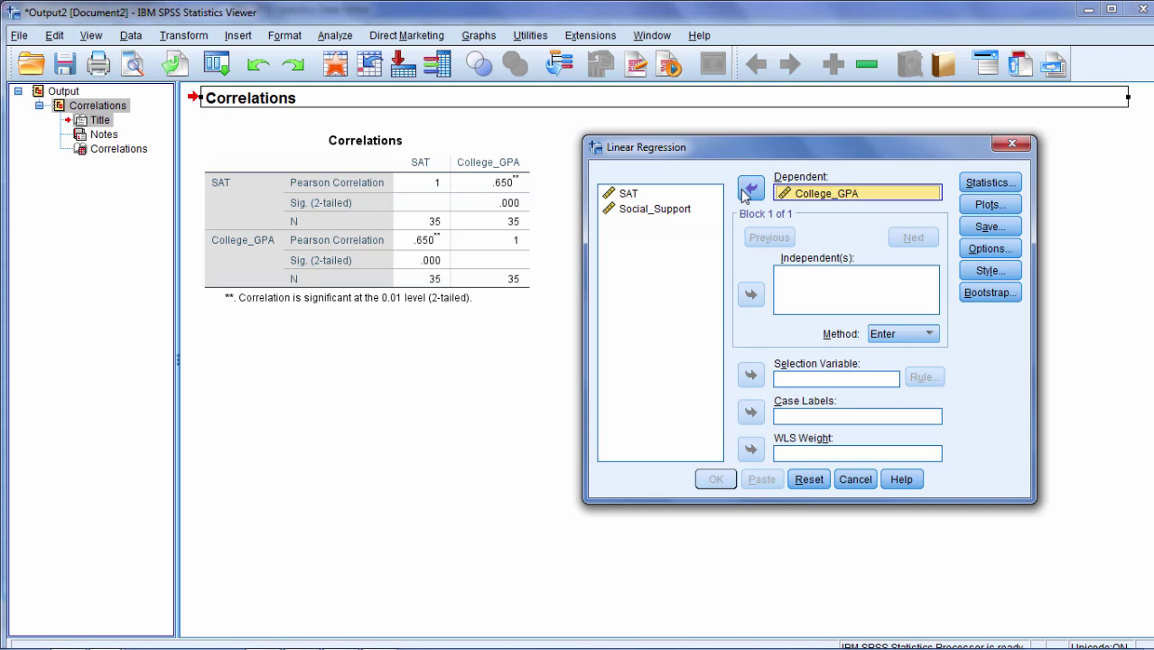
pyautogui.click(656, 196)
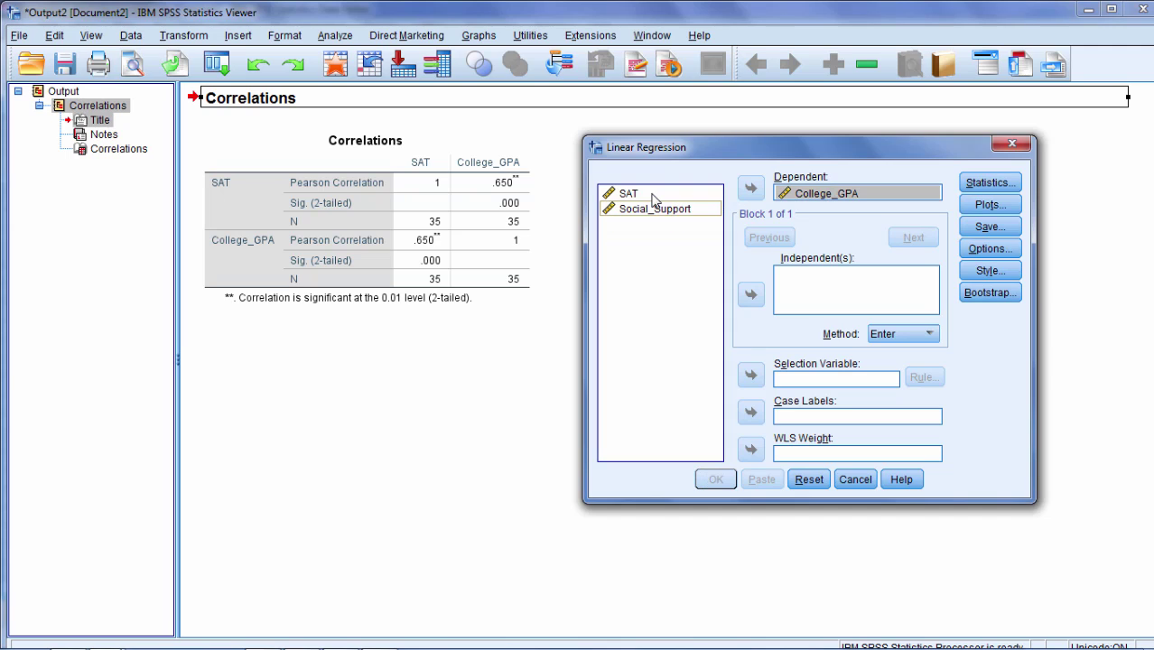
pyautogui.click(751, 294)
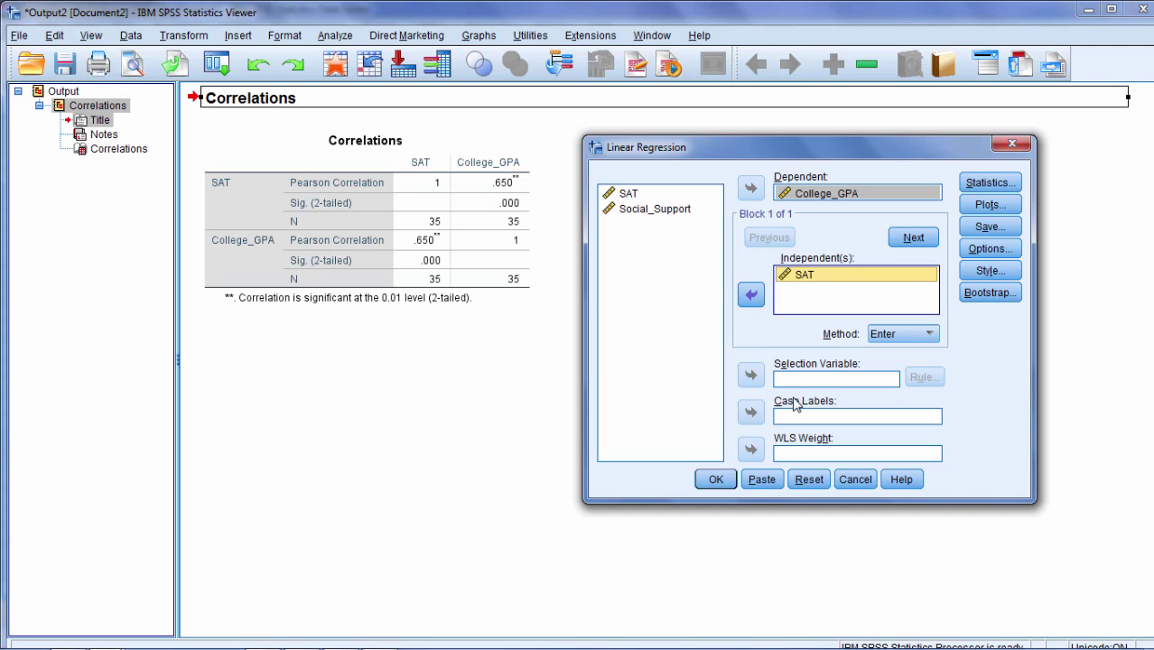
pyautogui.click(727, 483)
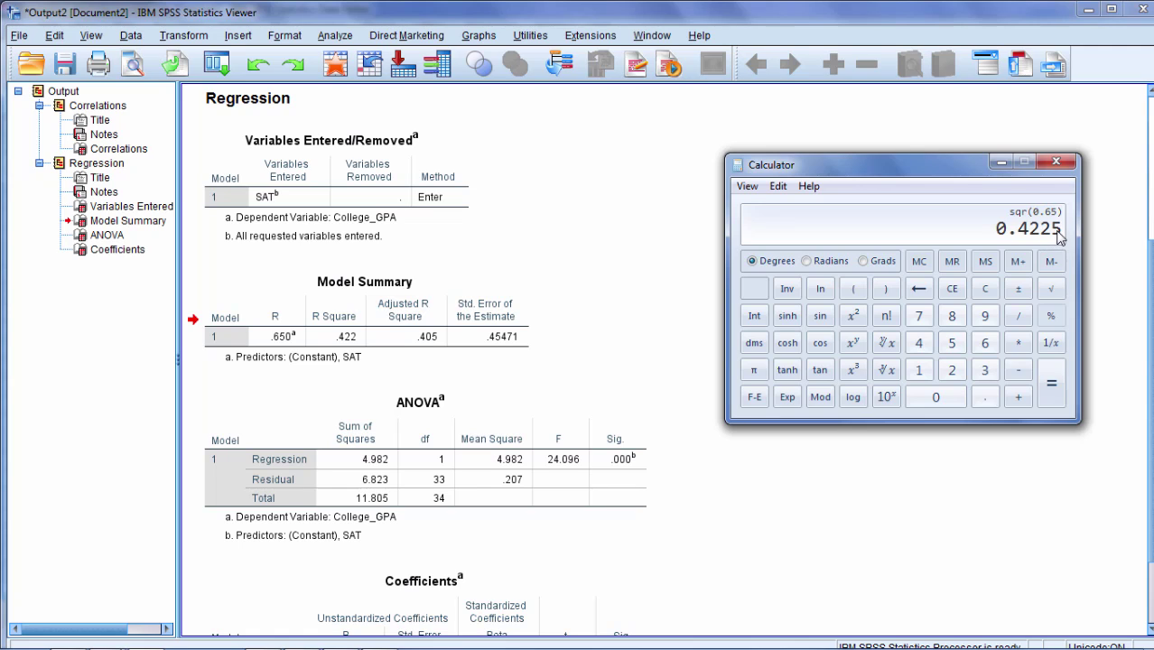
# Bring the regression output forward and select the Model Summary table with R Square .422.
pyautogui.click(448, 311)
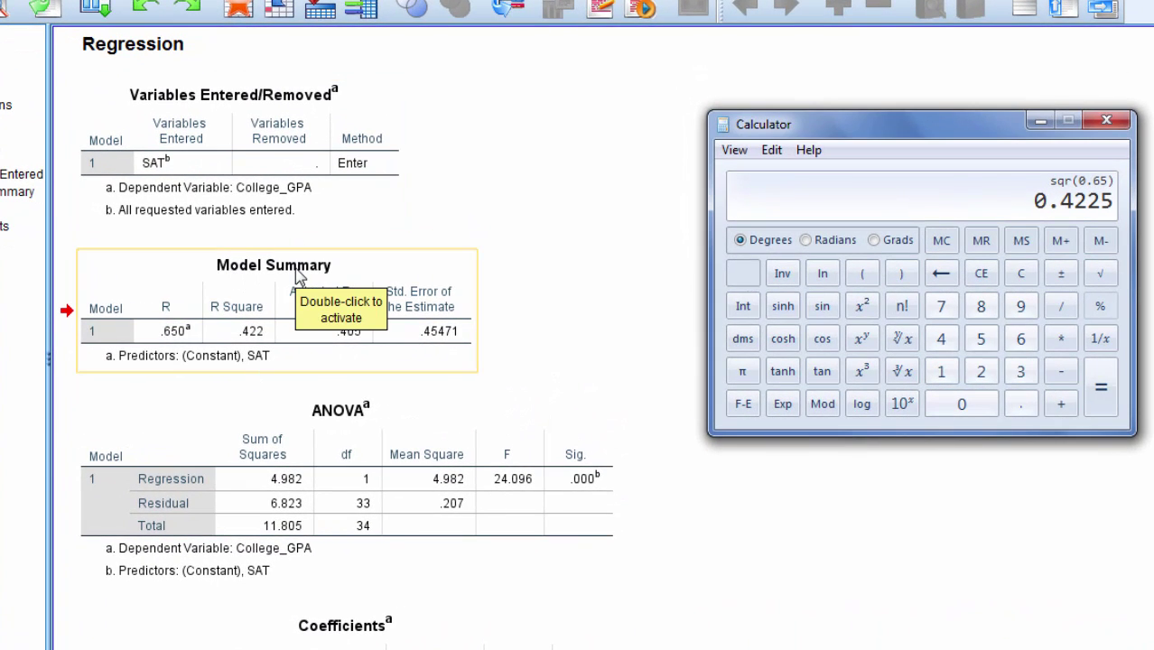
pyautogui.click(300, 276)
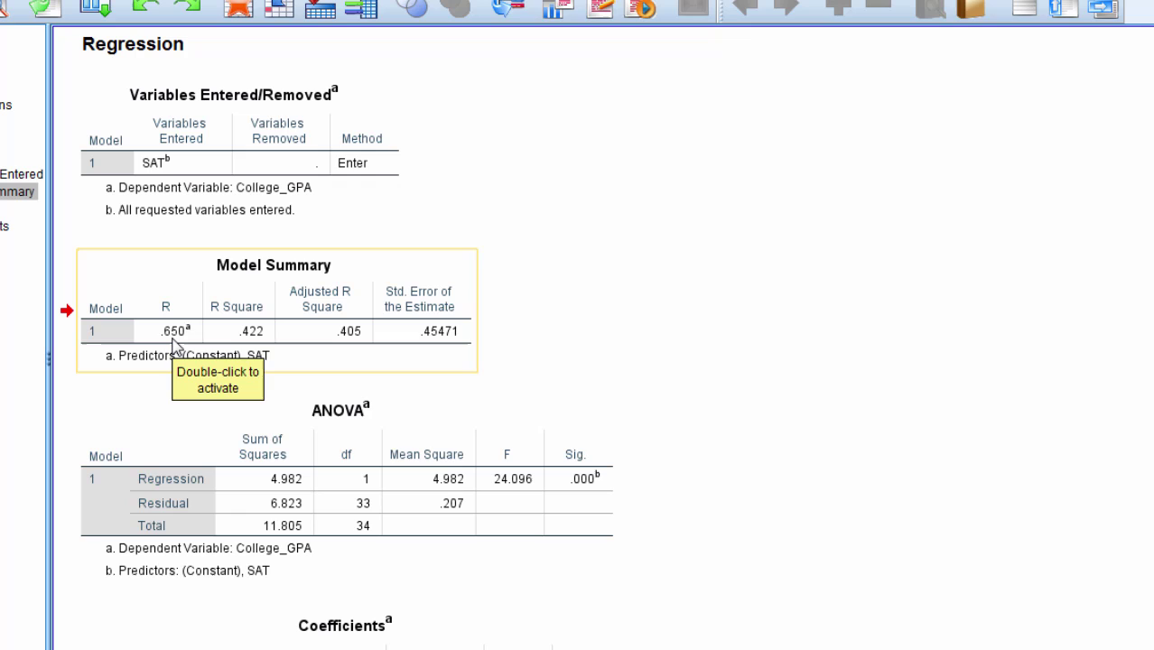
pyautogui.click(257, 345)
# Activate the Model Summary pivot table and select its .422 R Square cell.
pyautogui.doubleClick(256, 345)
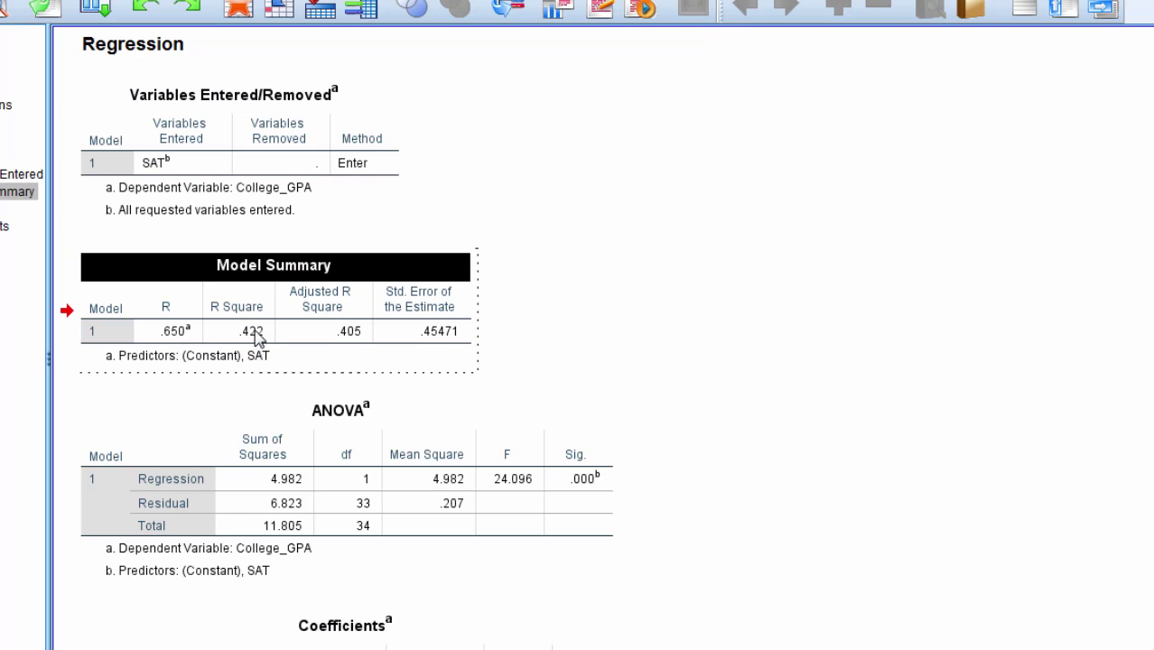
pyautogui.click(253, 331)
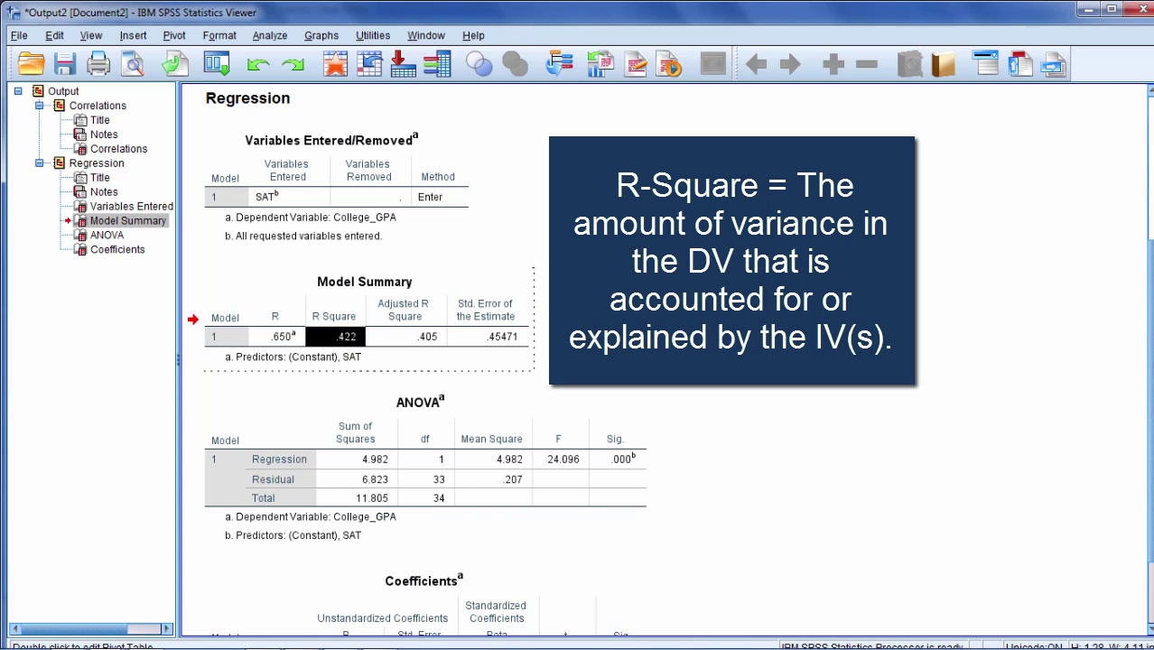
# Reopen Linear Regression and add Social_Support beside SAT as predictors of College_GPA.
pyautogui.click(380, 258)
pyautogui.click(343, 40)
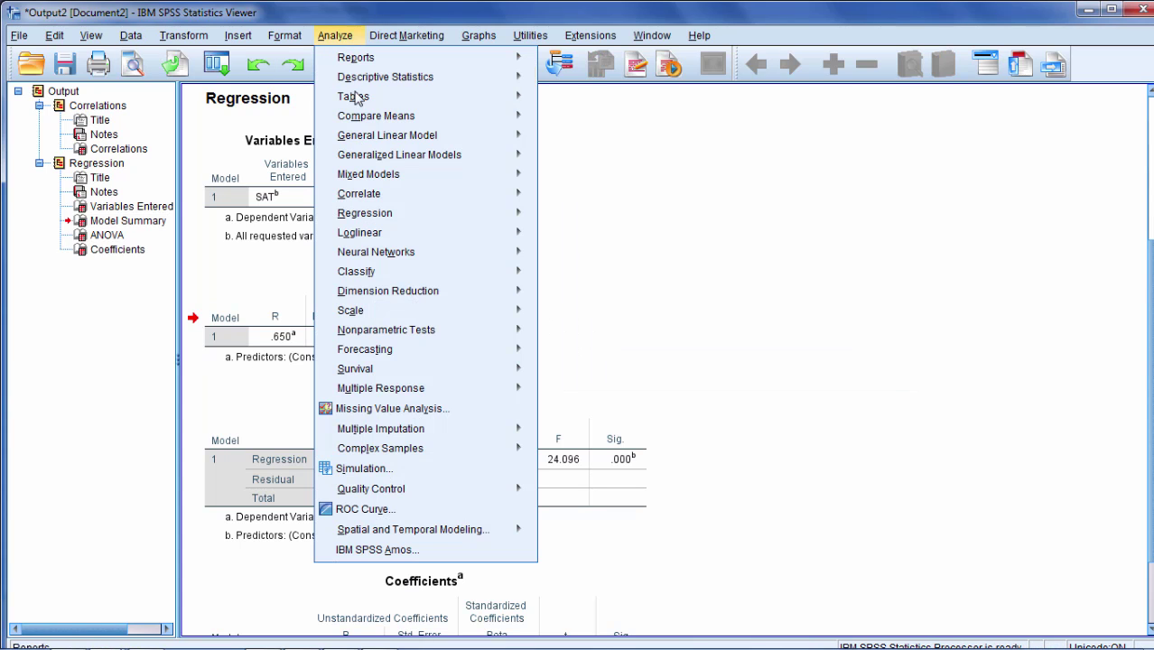
pyautogui.moveTo(372, 155)
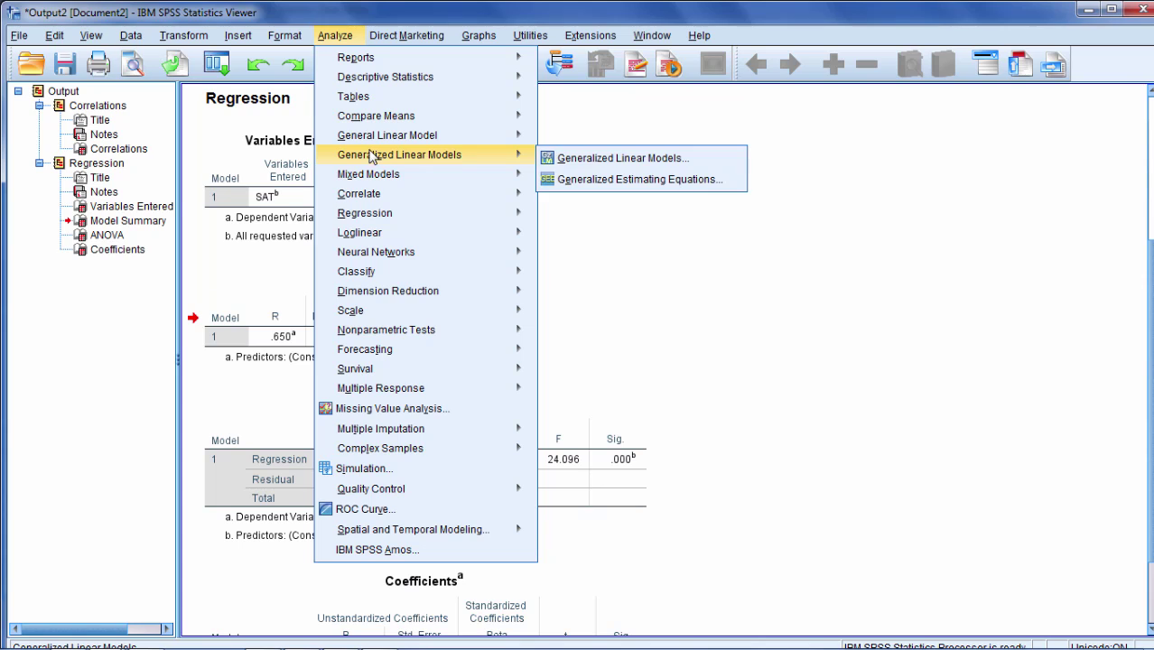
pyautogui.moveTo(392, 217)
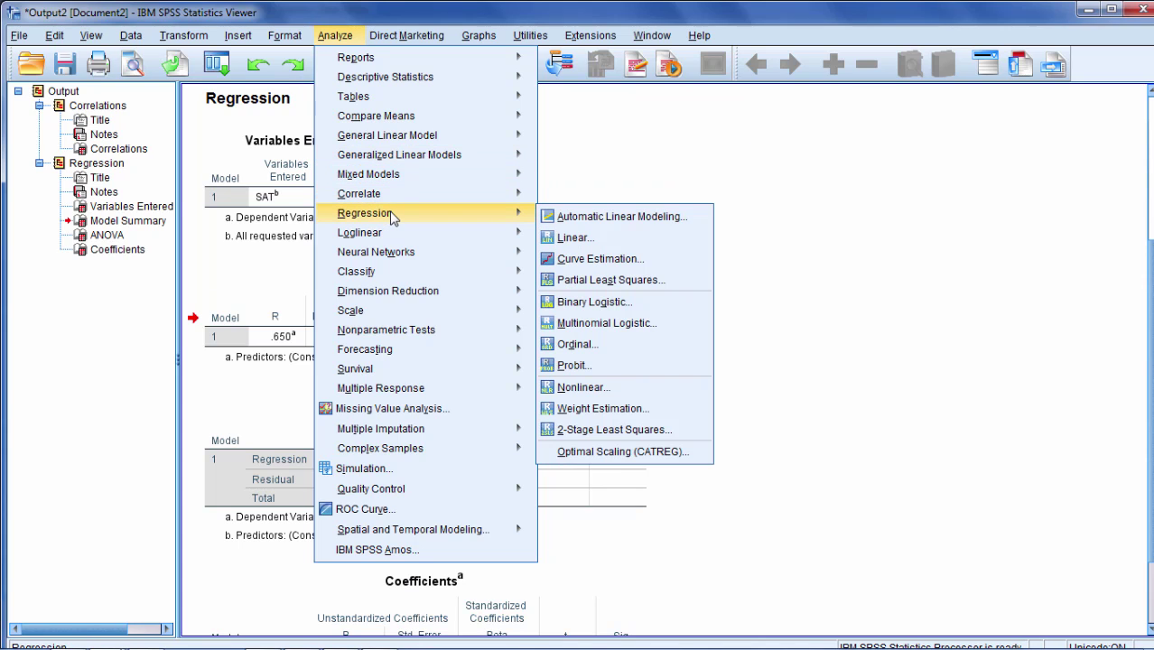
pyautogui.click(618, 234)
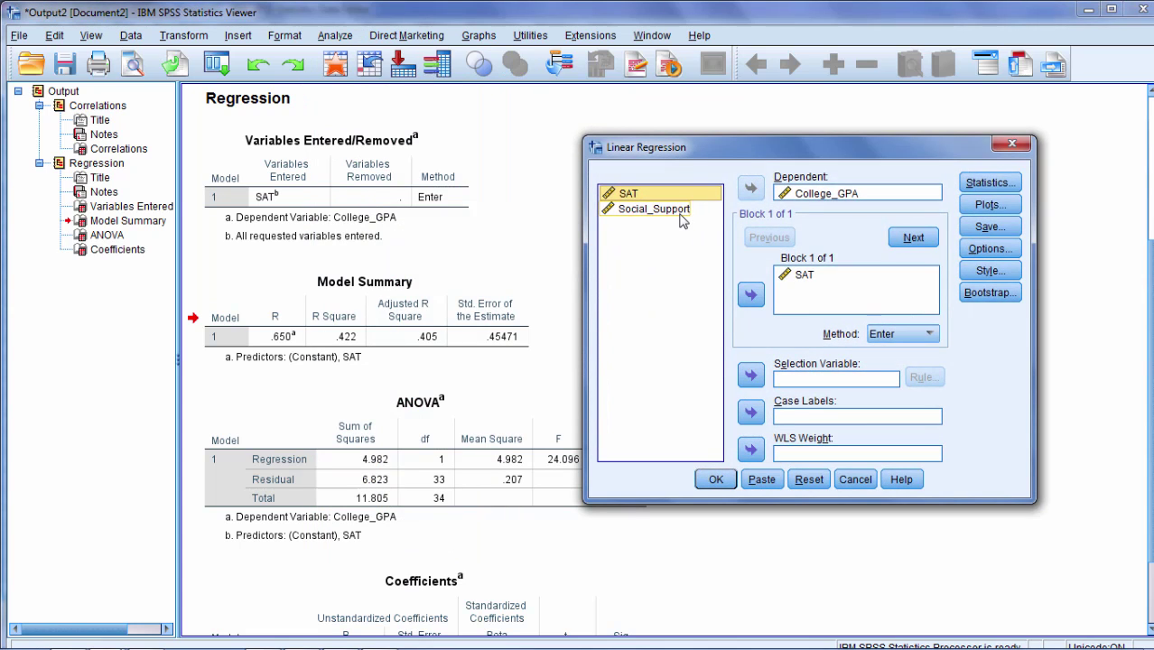
pyautogui.click(682, 215)
pyautogui.click(750, 297)
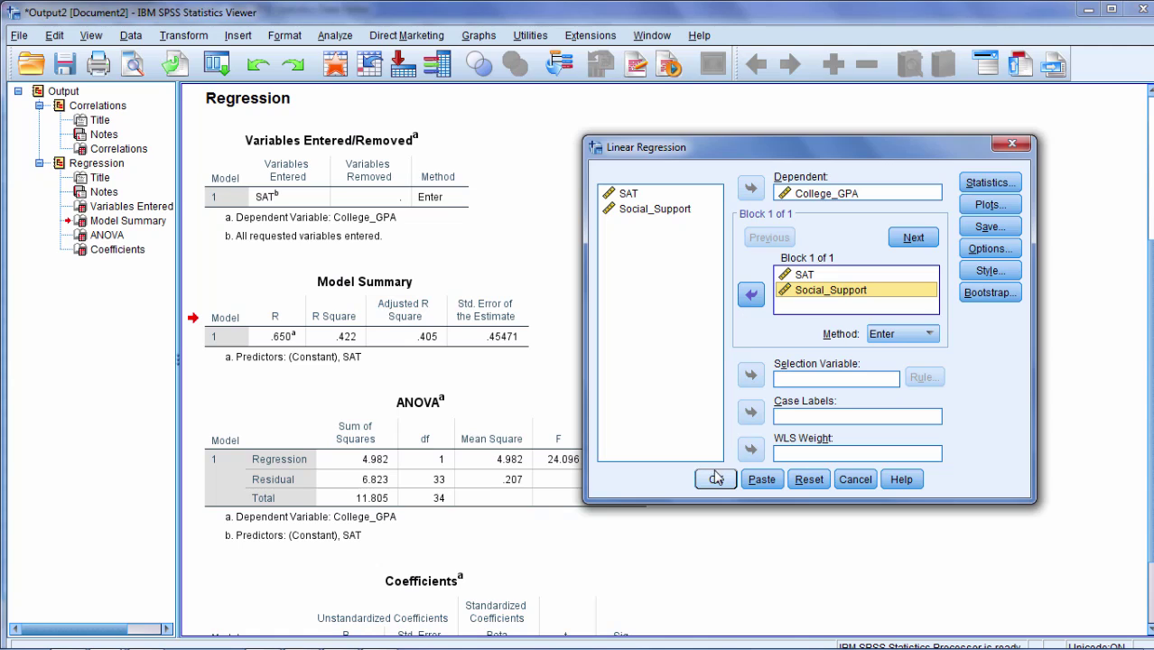
pyautogui.click(804, 275)
pyautogui.keyDown('ctrl'); pyautogui.click(802, 295); pyautogui.keyUp('ctrl')
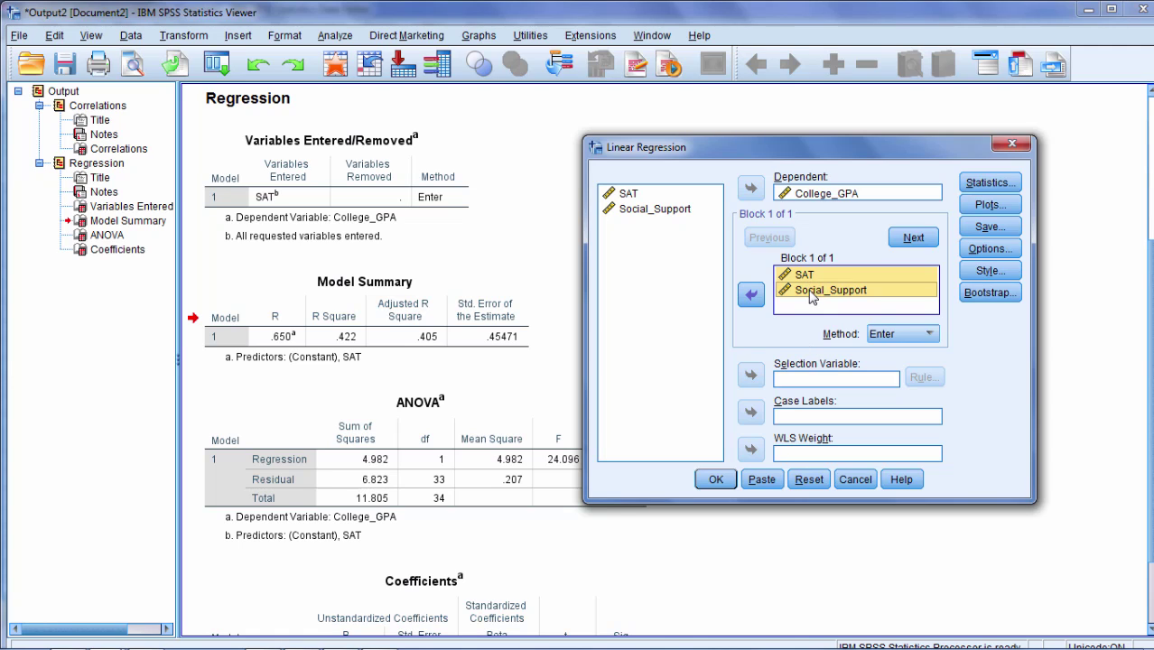
# Run the two-predictor regression, activate its Model Summary, and select the .511 R Square cell.
pyautogui.click(709, 480)
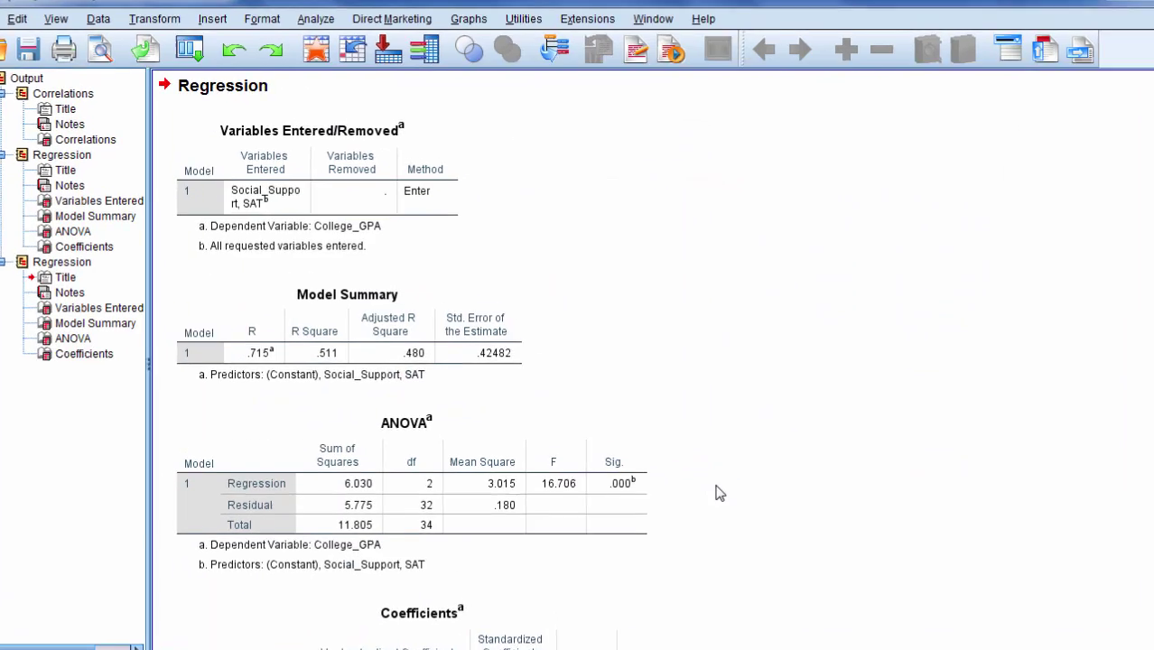
pyautogui.click(321, 339)
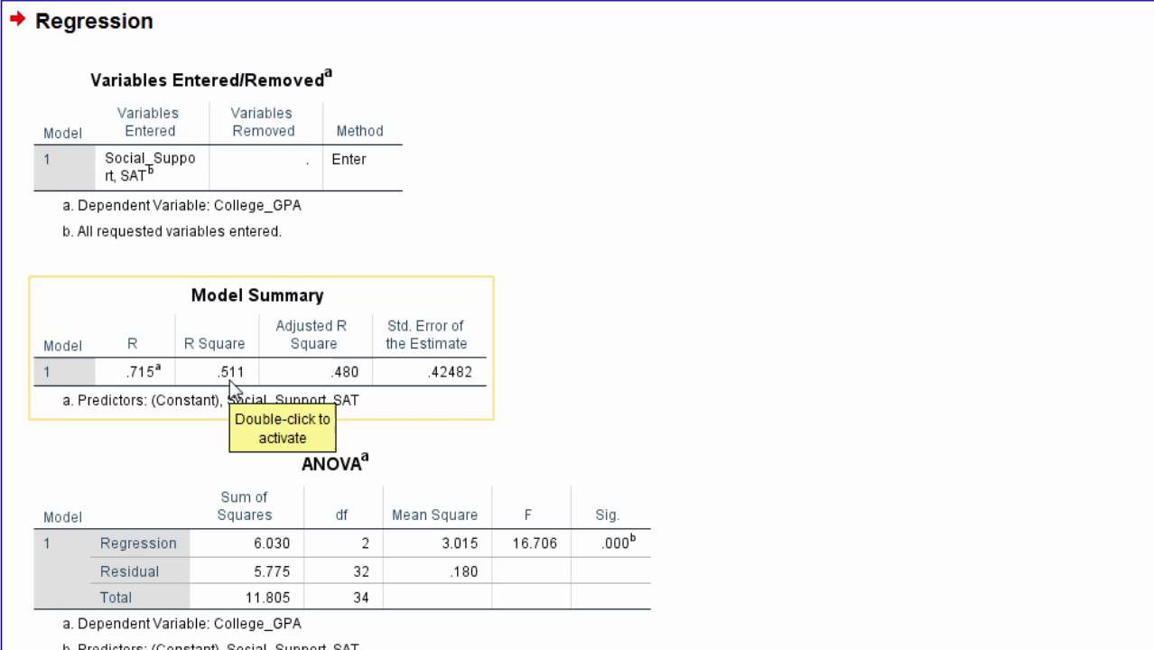
pyautogui.doubleClick(230, 380)
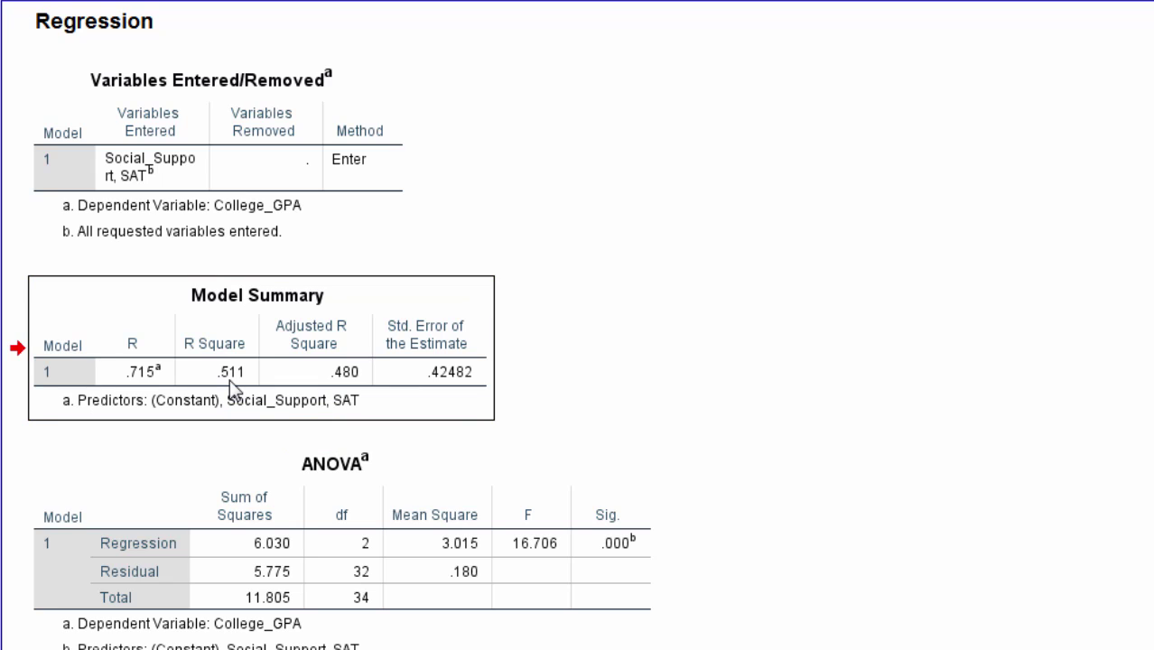
pyautogui.click(248, 374)
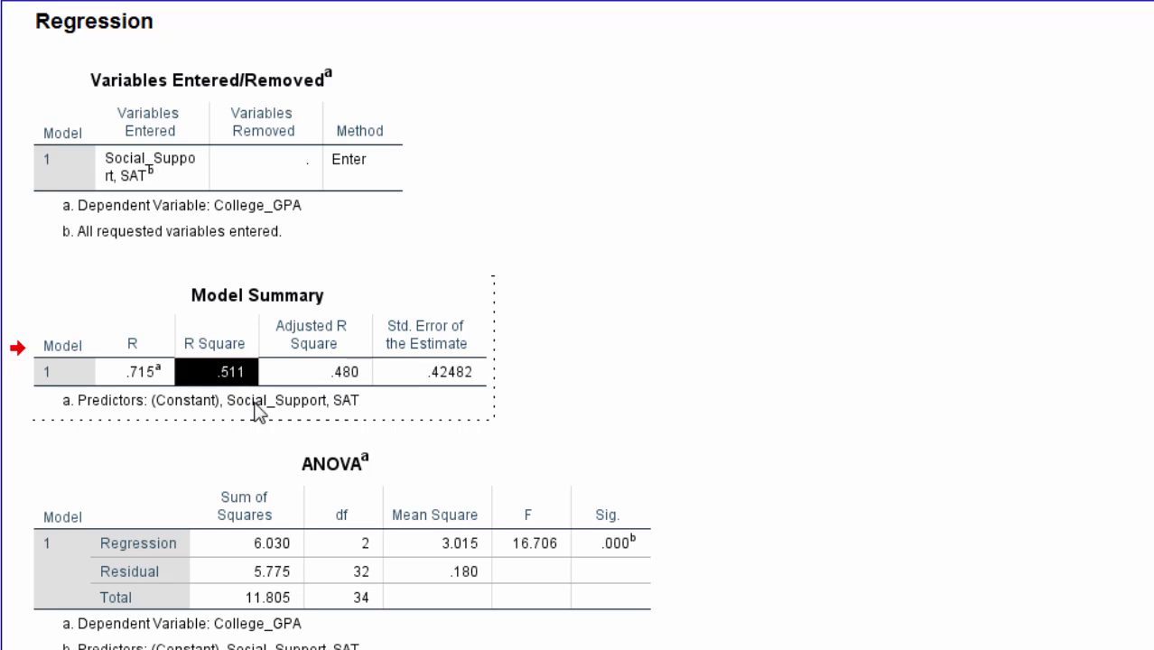